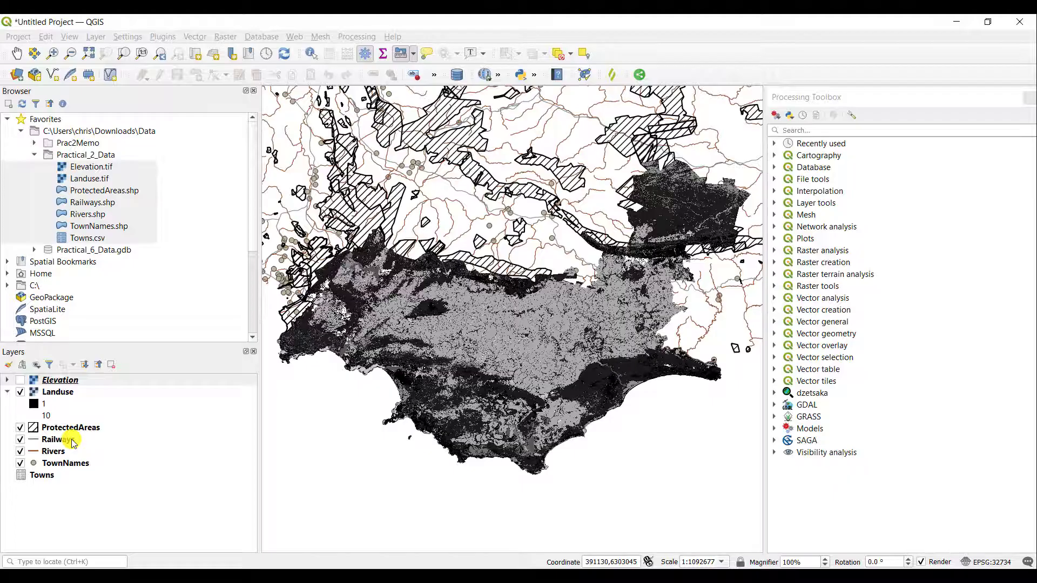
Open the Railways layer's attribute table and examine its fields and records.
right_click(74, 443)
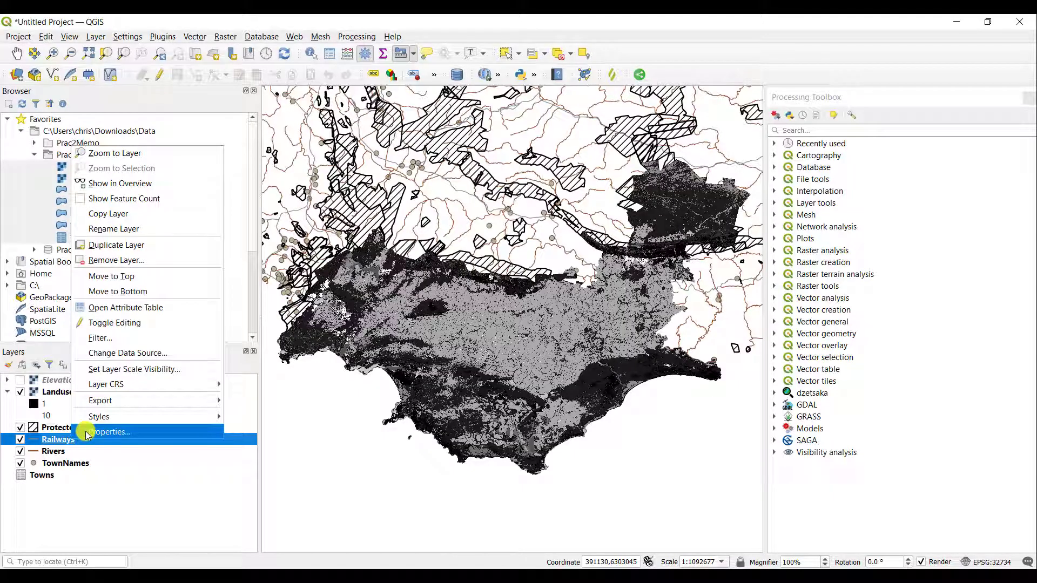
click(140, 308)
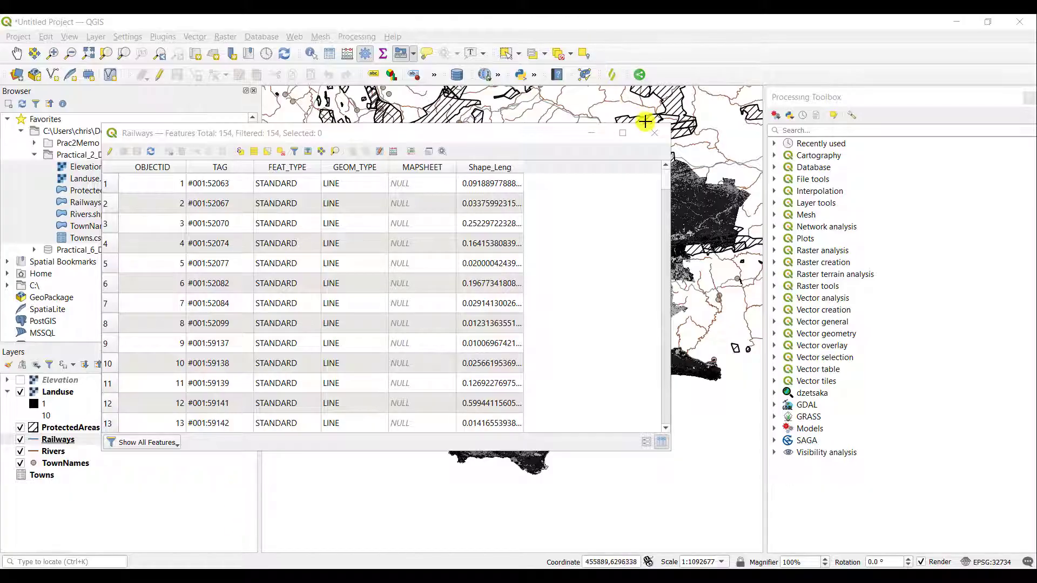
click(655, 135)
click(108, 440)
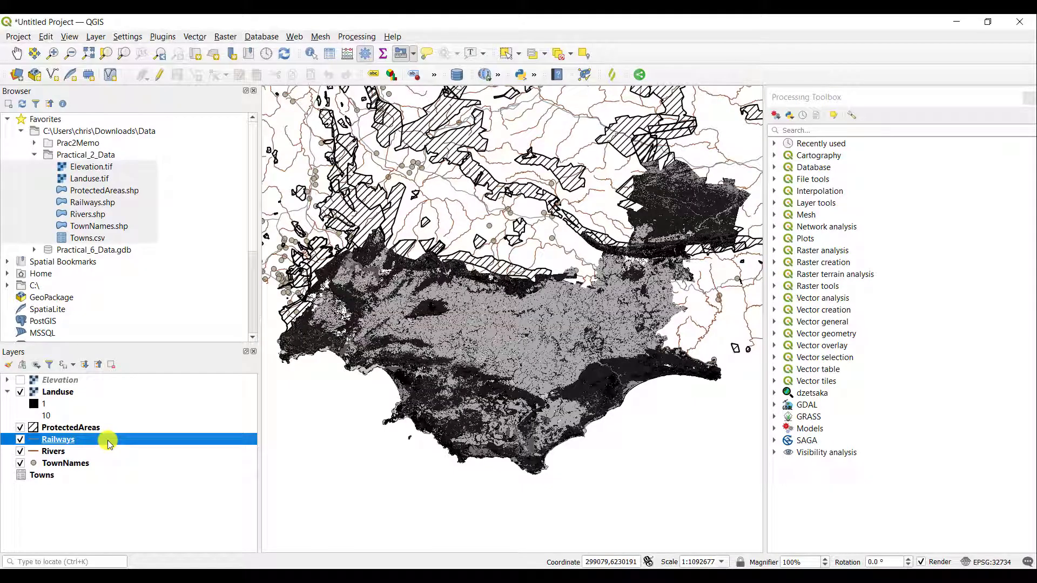
click(330, 56)
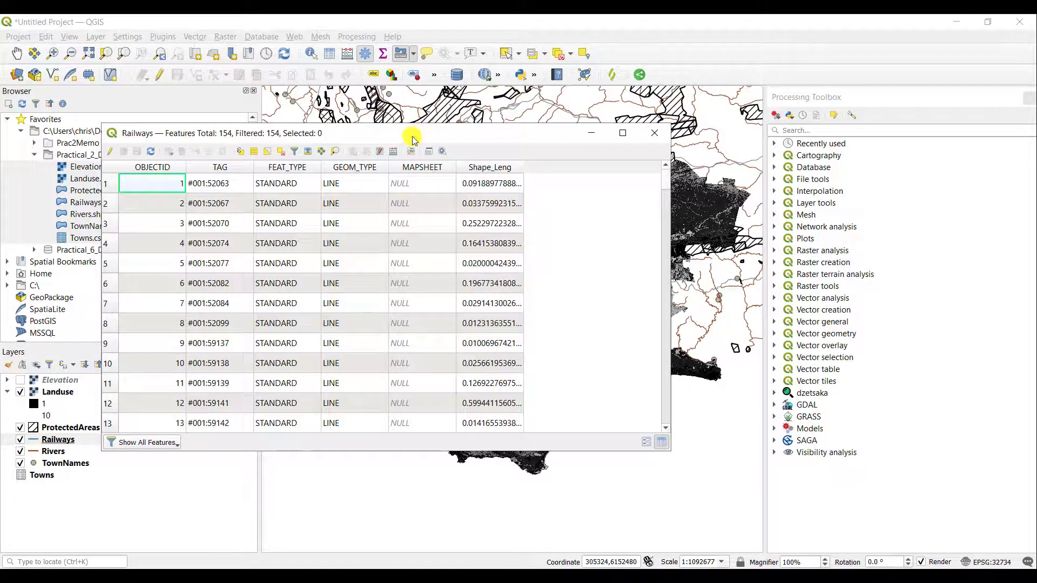
drag(417, 137, 573, 129)
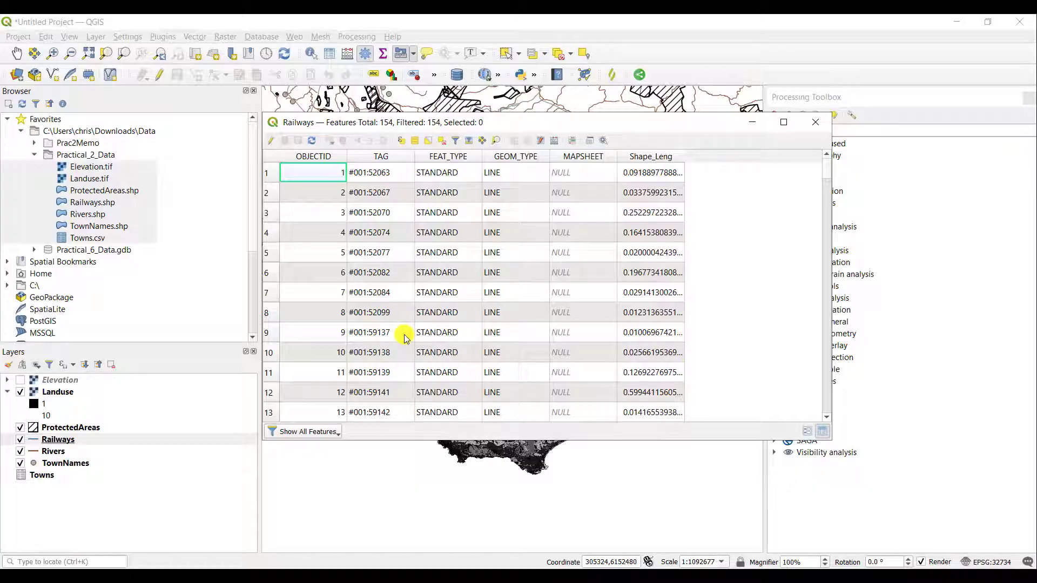
Review the Railways layer's properties, including its geometry, coordinate reference system and field types, without changing anything.
click(78, 443)
right_click(77, 441)
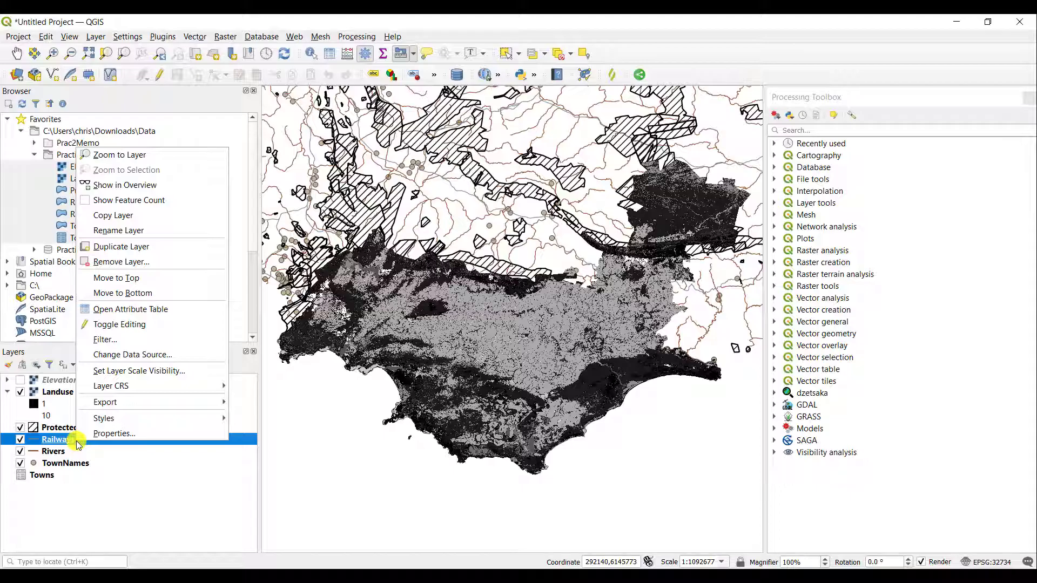
click(96, 434)
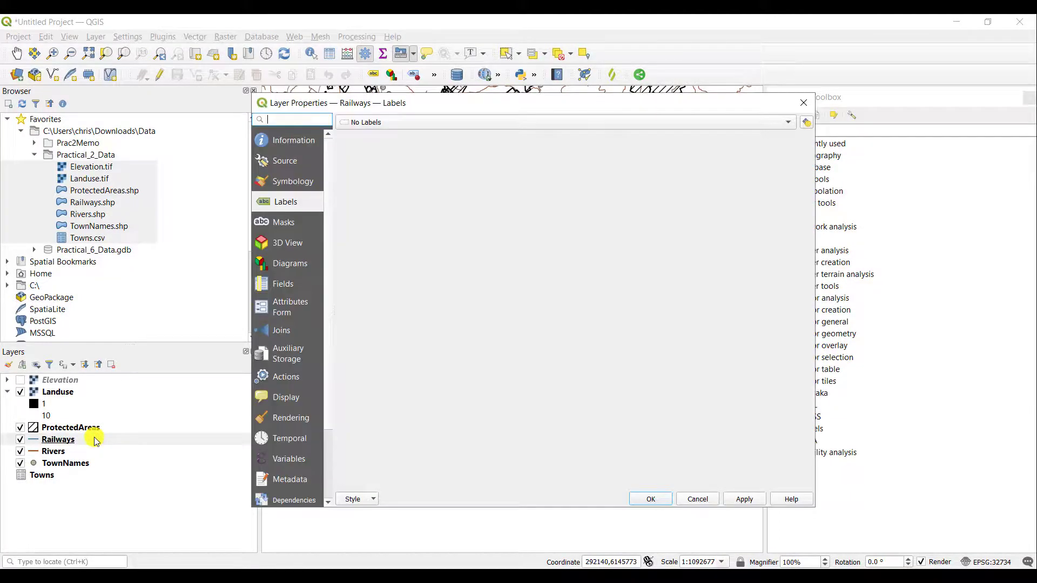
click(295, 142)
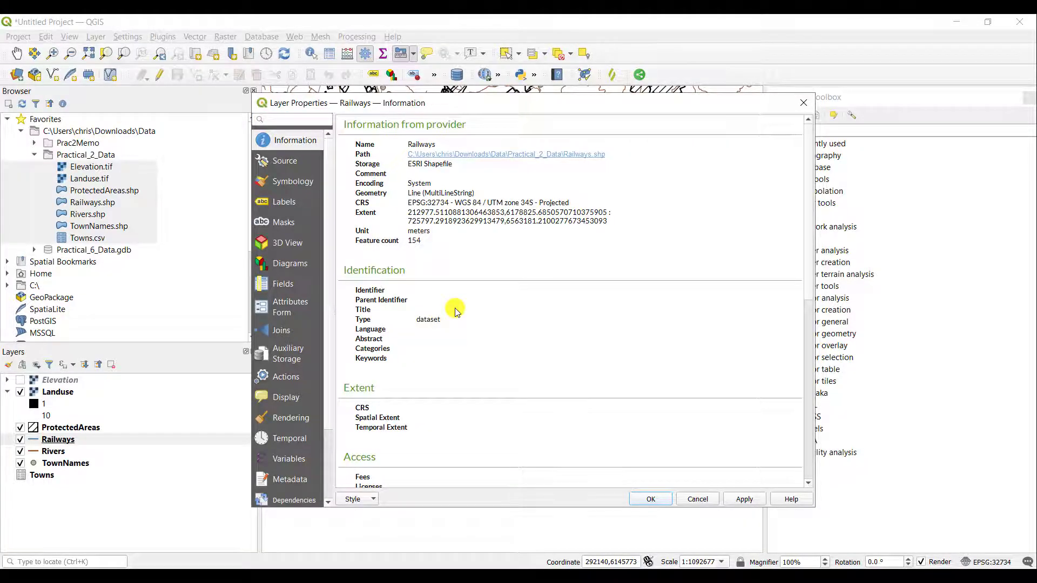
scroll(455, 312, down, 5)
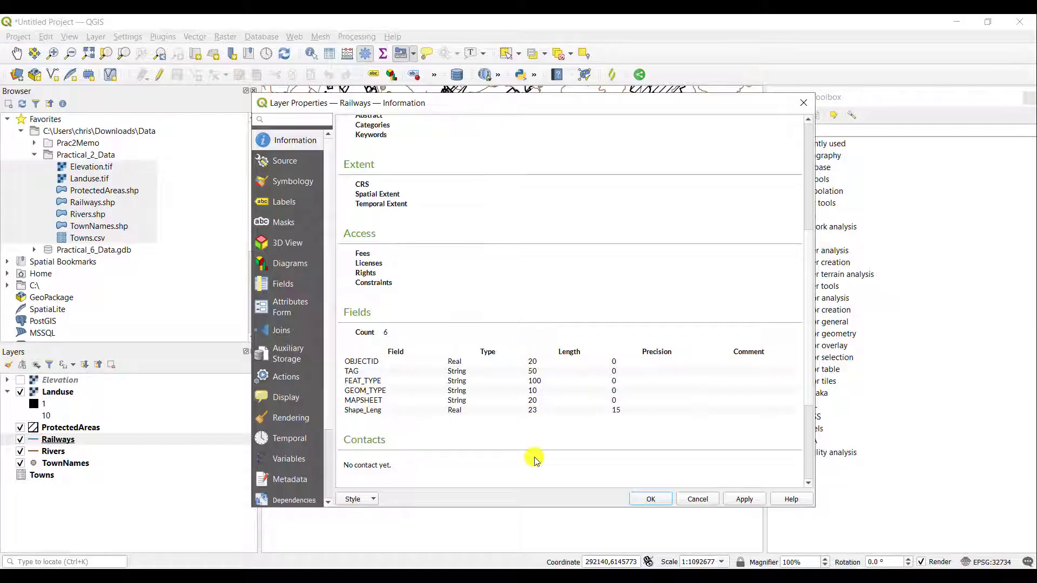
click(698, 498)
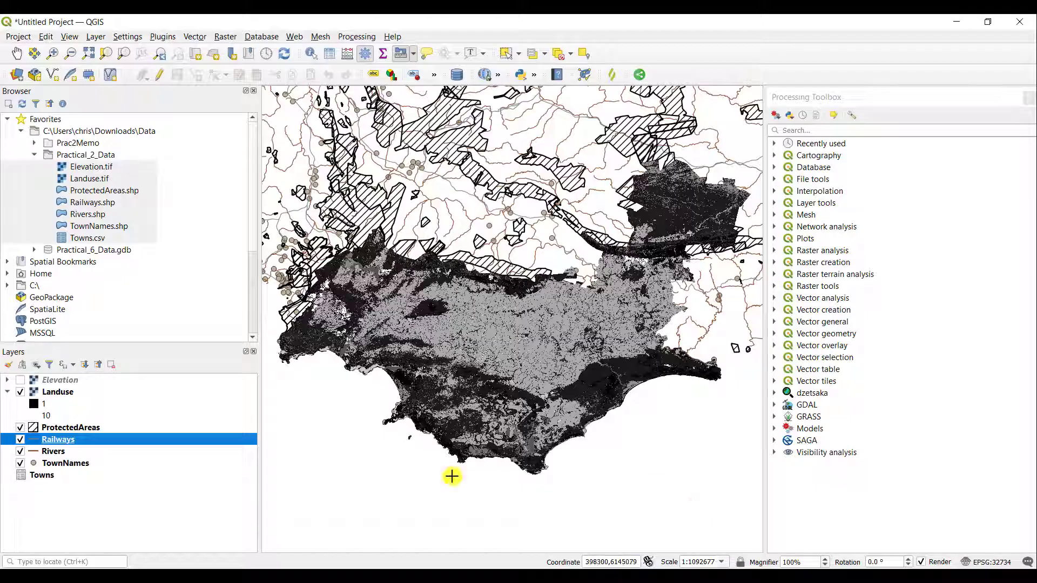
Reopen the Railways attribute table and sort it by OBJECTID in descending and finally ascending order.
right_click(64, 443)
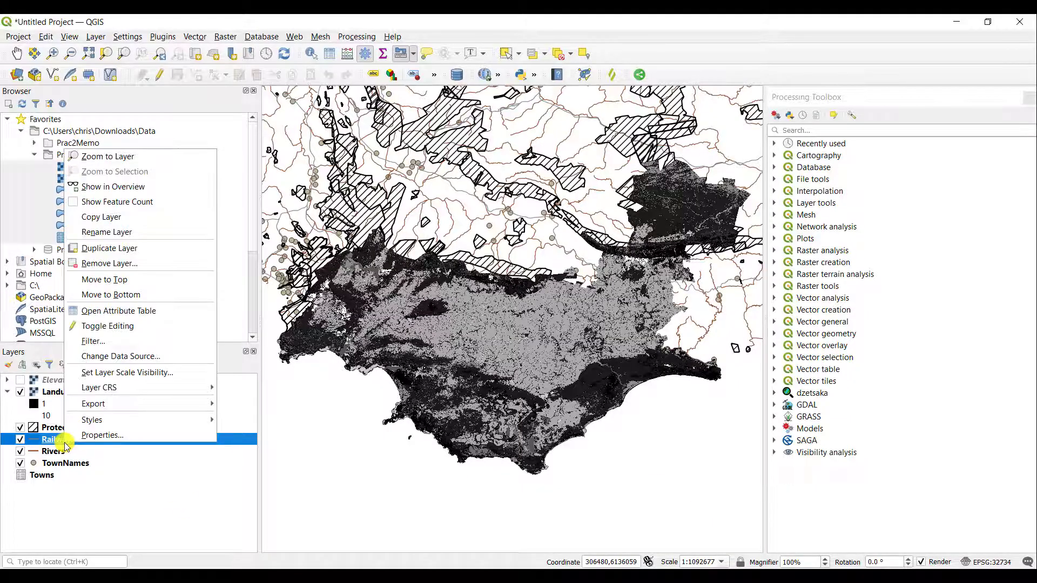
click(116, 311)
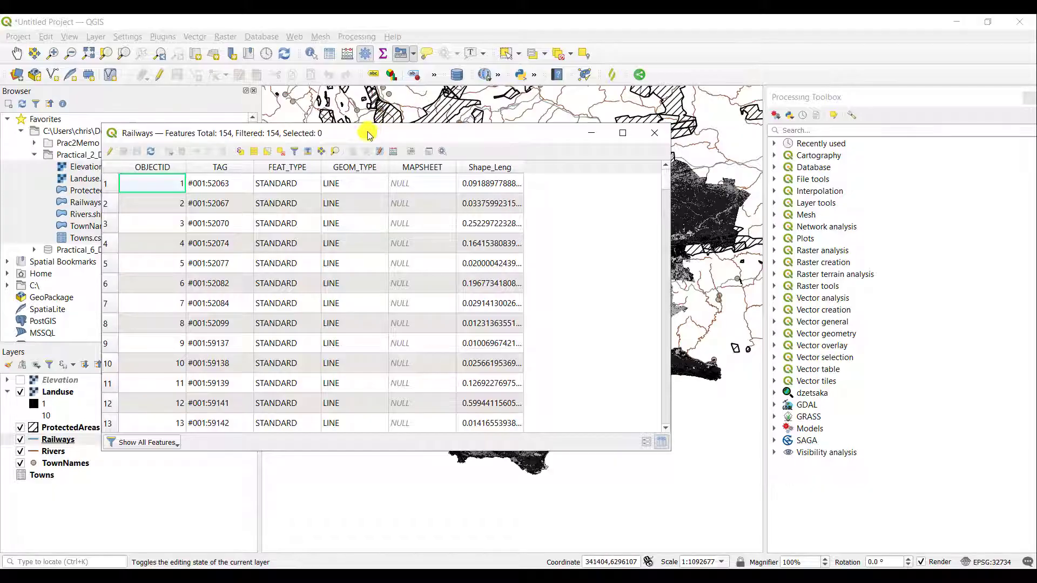
drag(358, 135, 466, 118)
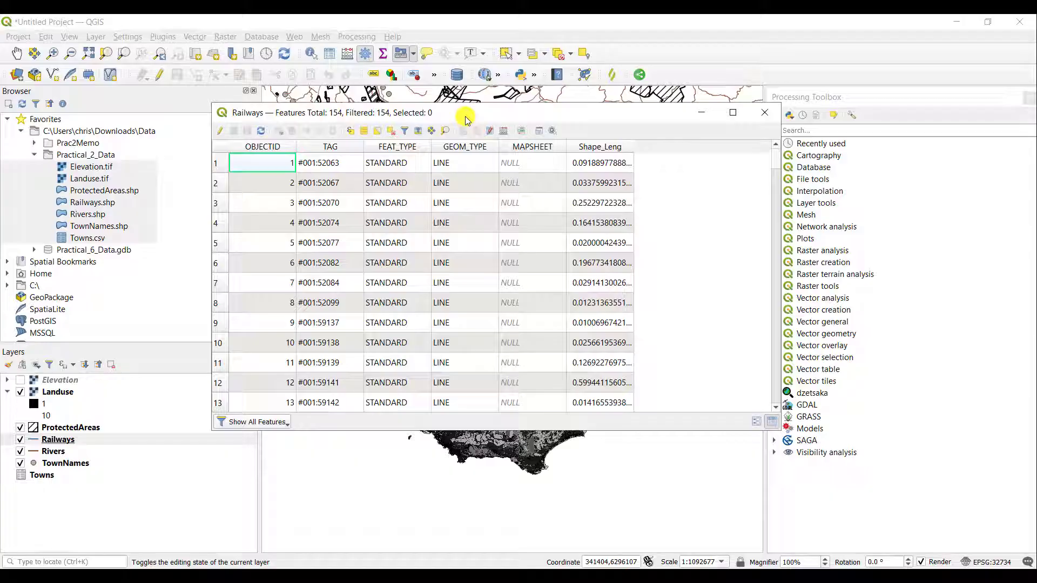
click(267, 154)
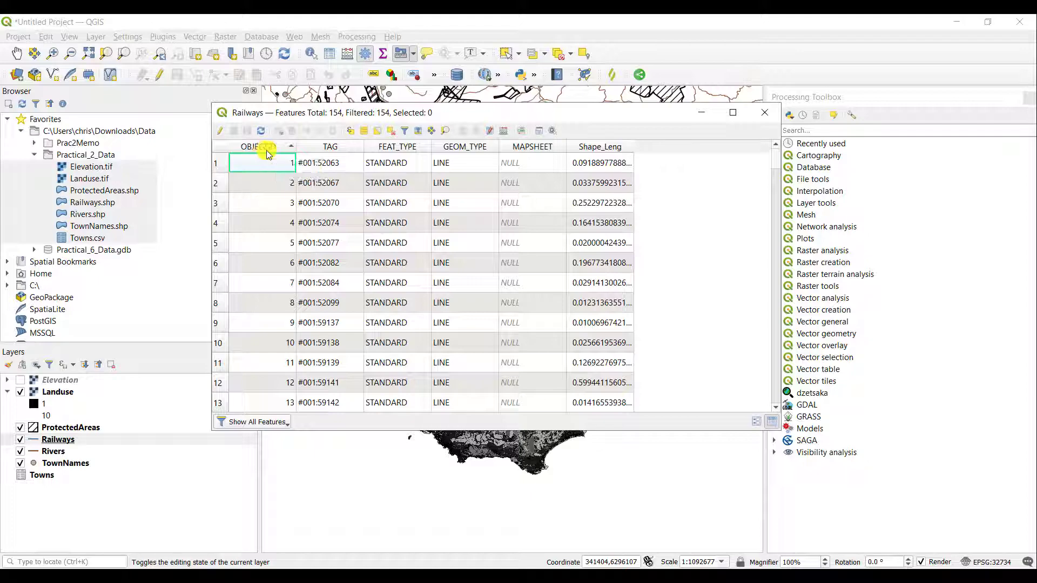
click(267, 154)
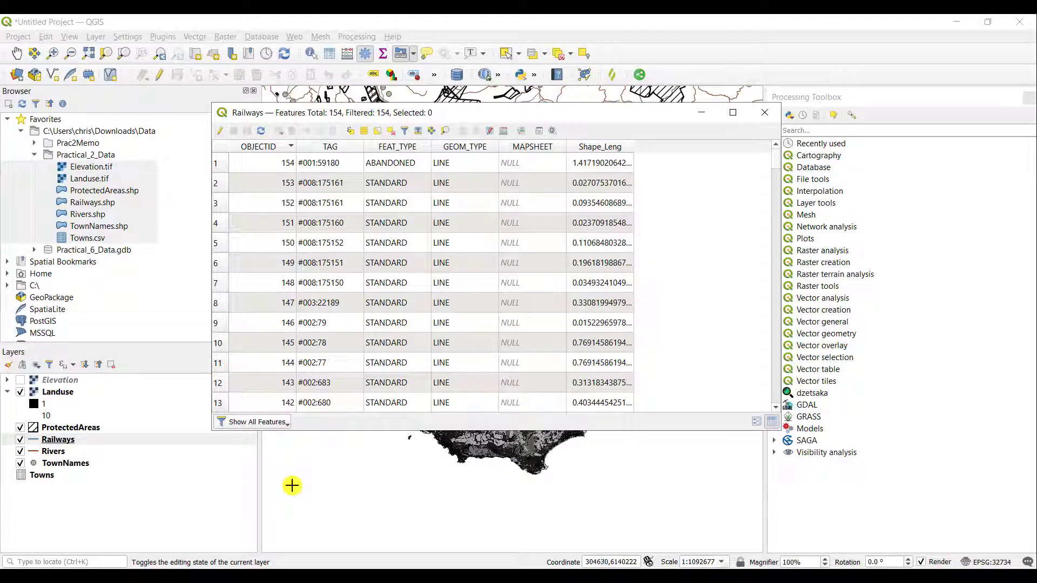
click(246, 147)
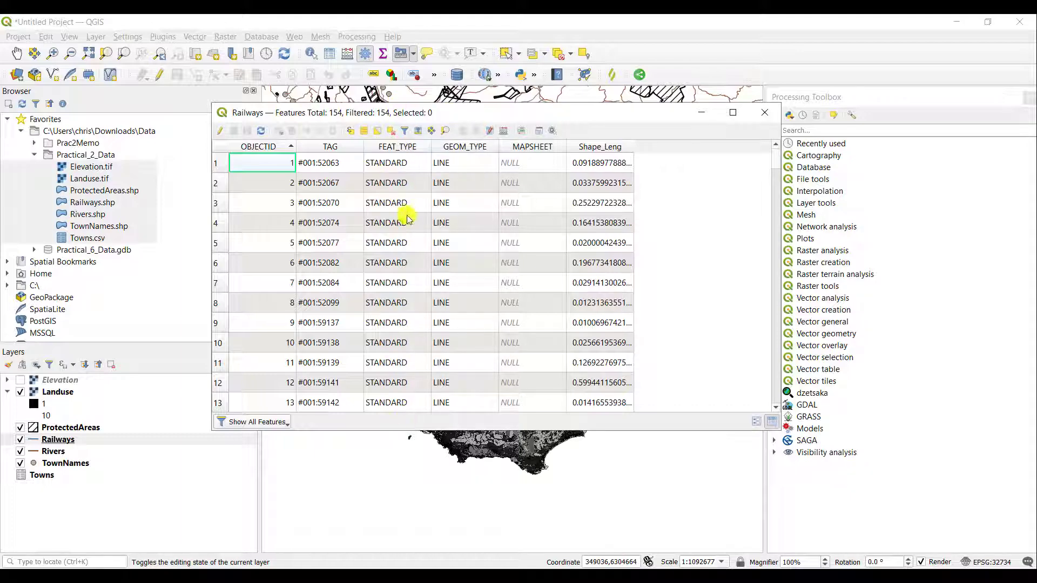
Sort the Railways records in turn by FEAT_TYPE, GEOM_TYPE and, in ascending order, Shape_Leng.
click(402, 148)
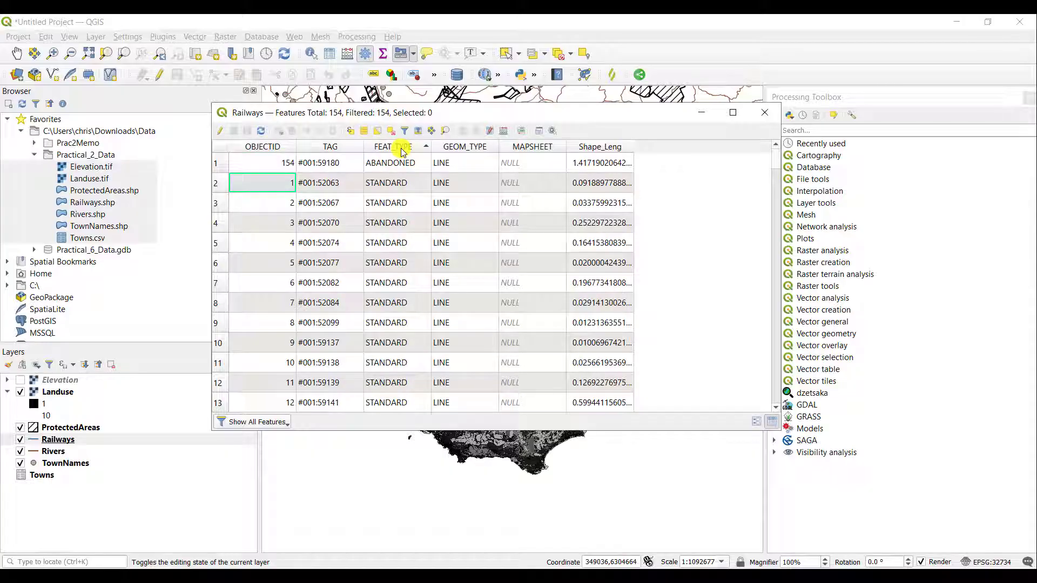
click(402, 149)
click(403, 149)
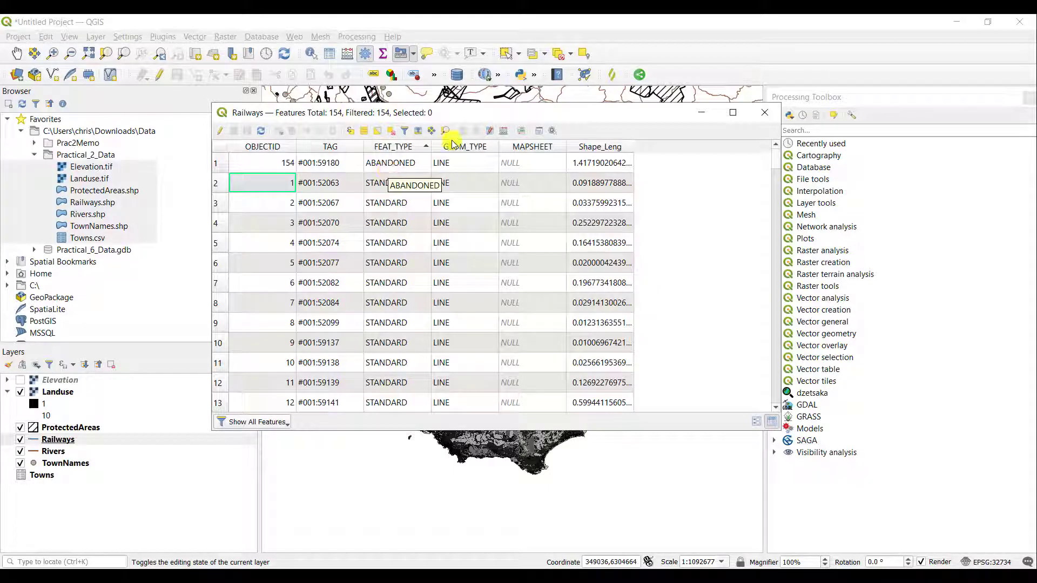
click(470, 146)
click(470, 146)
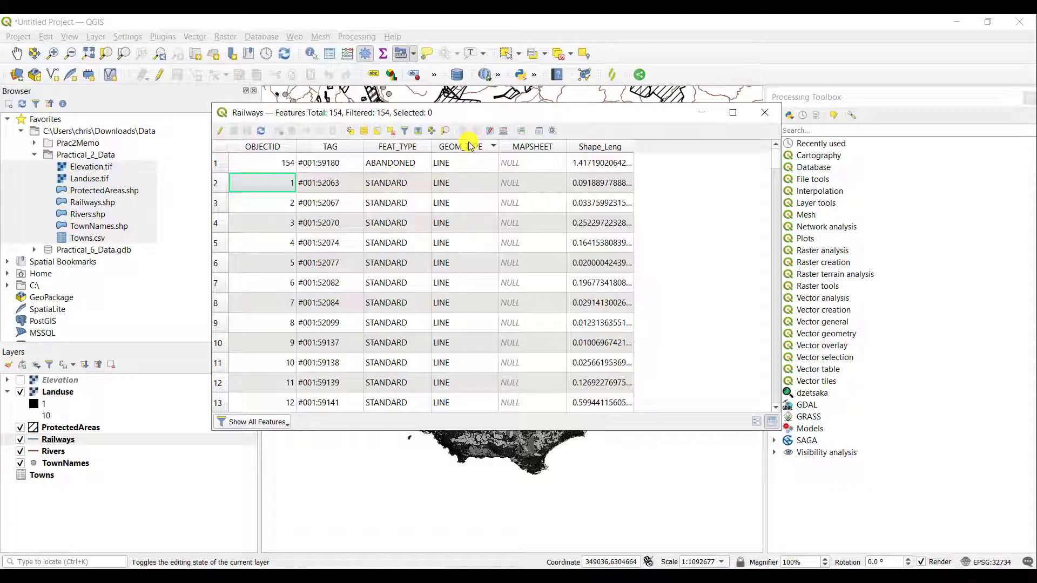
click(608, 148)
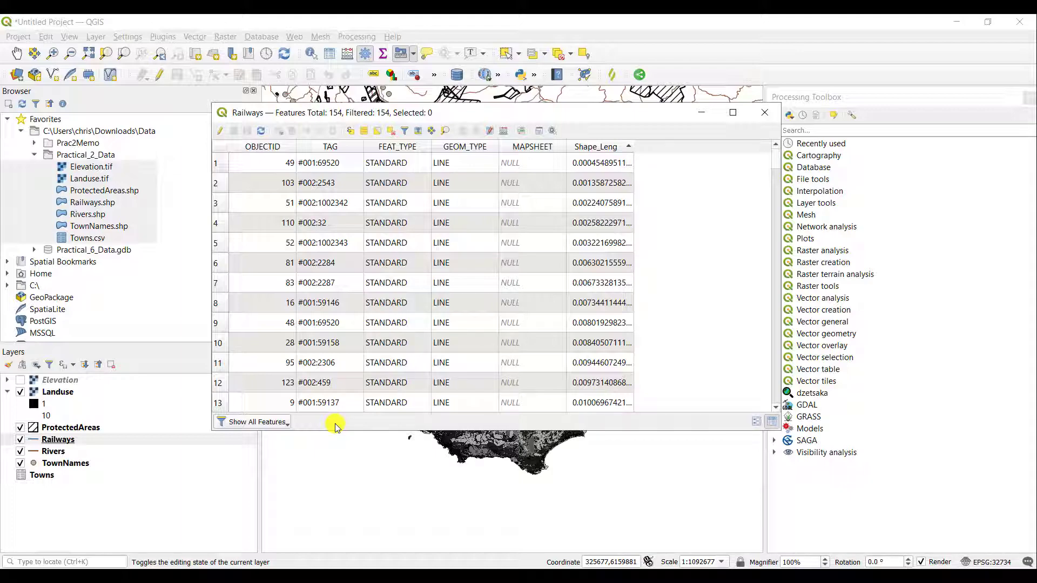
click(286, 428)
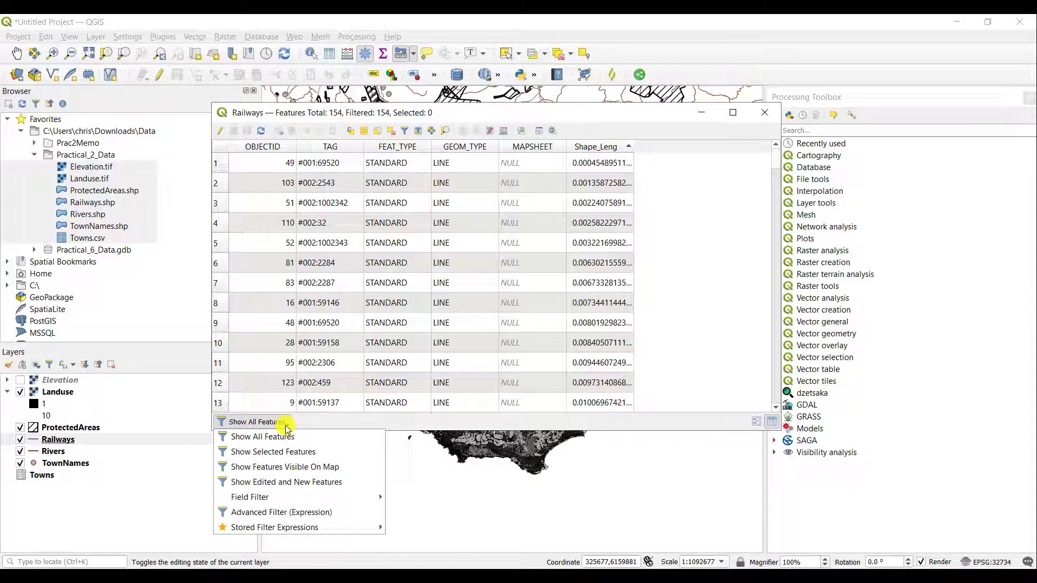
mouse_move(309, 496)
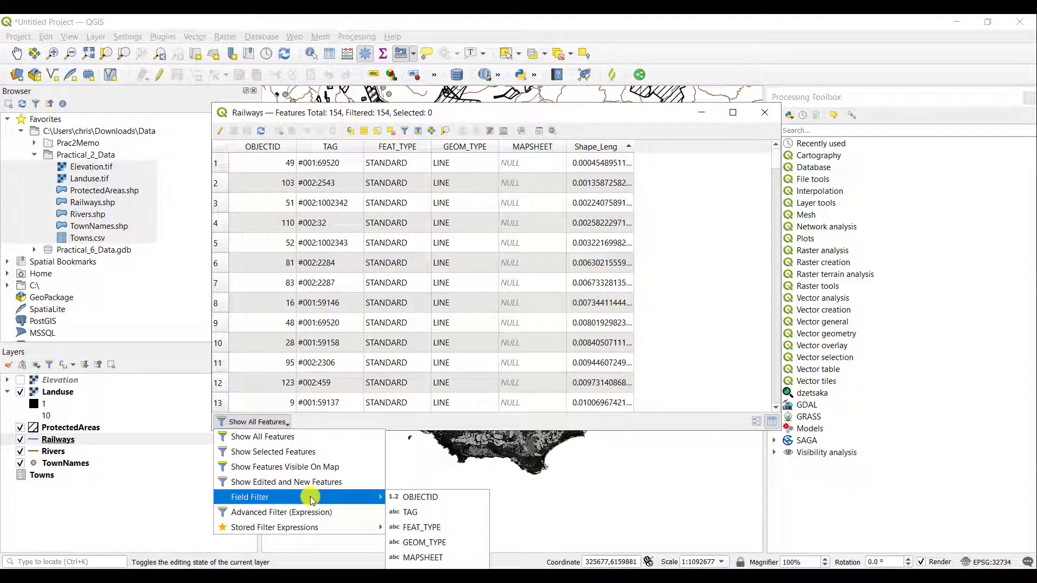
click(308, 527)
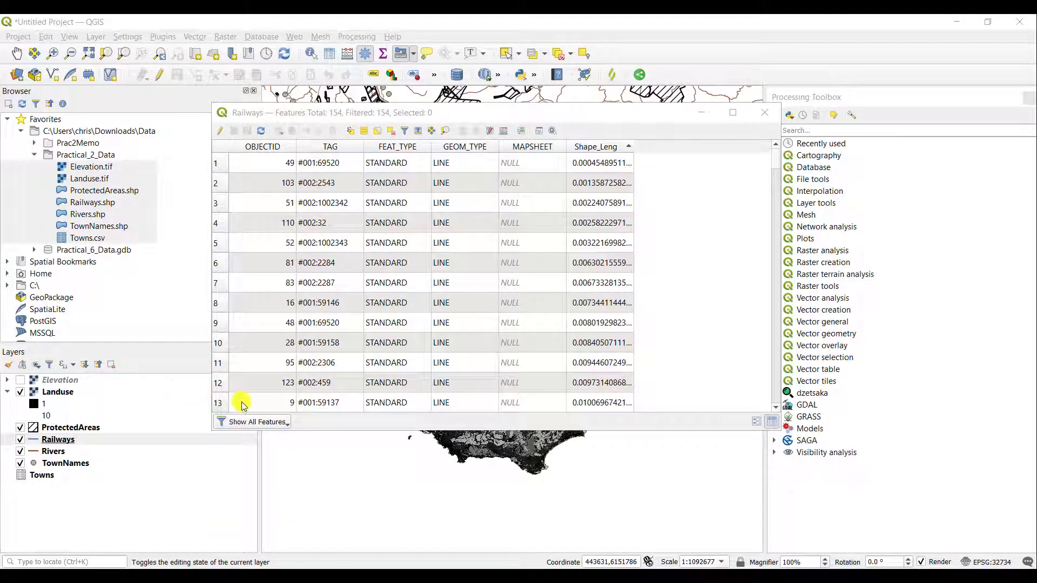
click(256, 425)
click(257, 425)
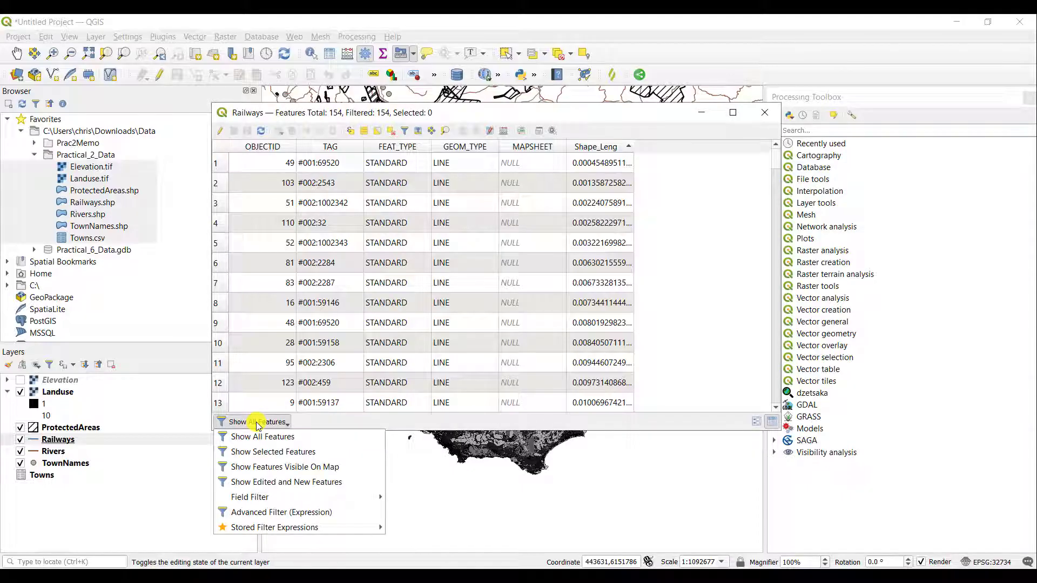
click(913, 560)
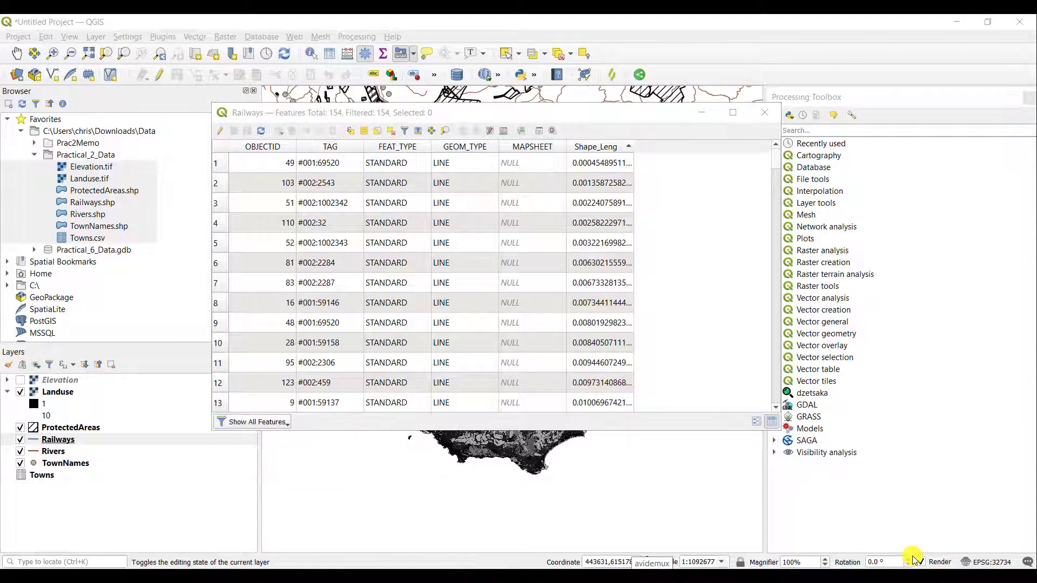
Filter the Railways attribute table on the FEAT_TYPE field with the value ABANDONED.
click(259, 424)
mouse_move(276, 497)
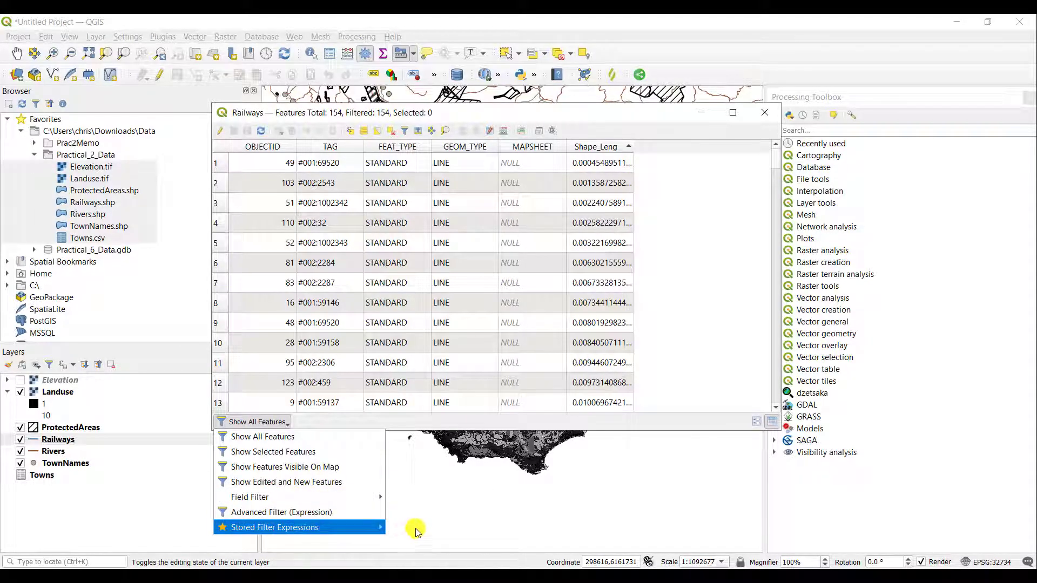
mouse_move(365, 496)
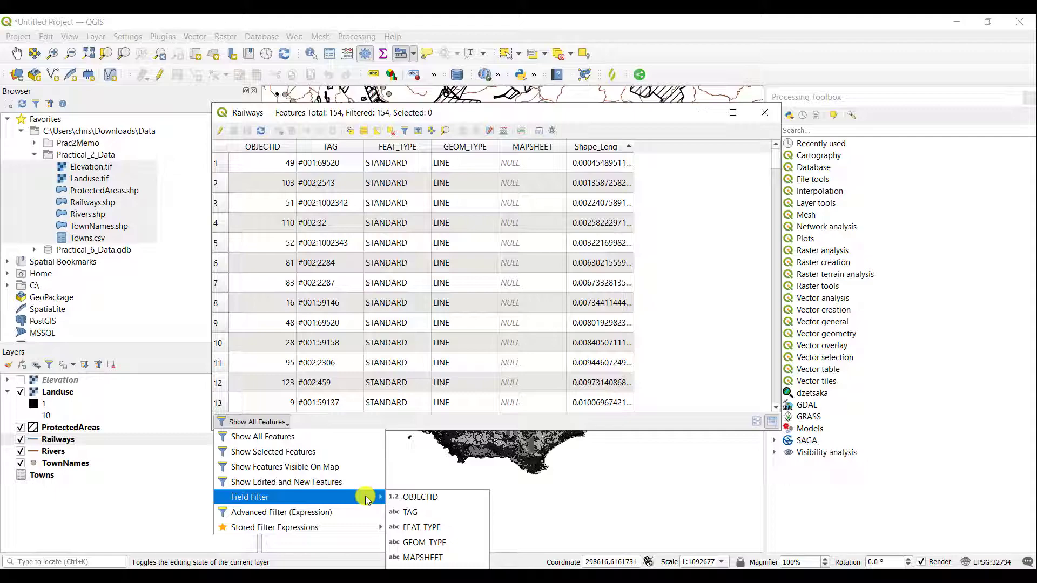
click(423, 530)
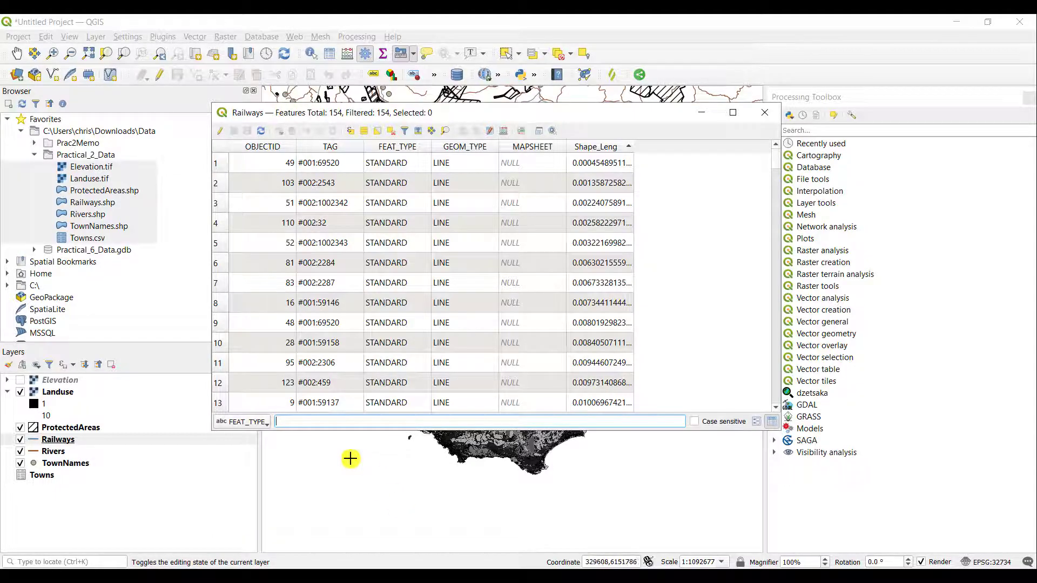
text(a)
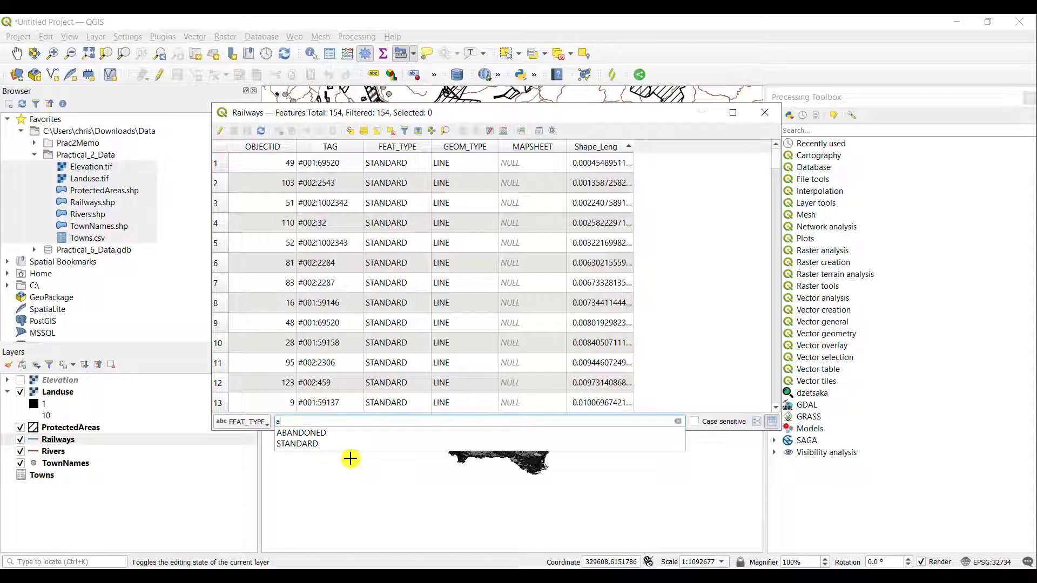
click(317, 434)
key(Return)
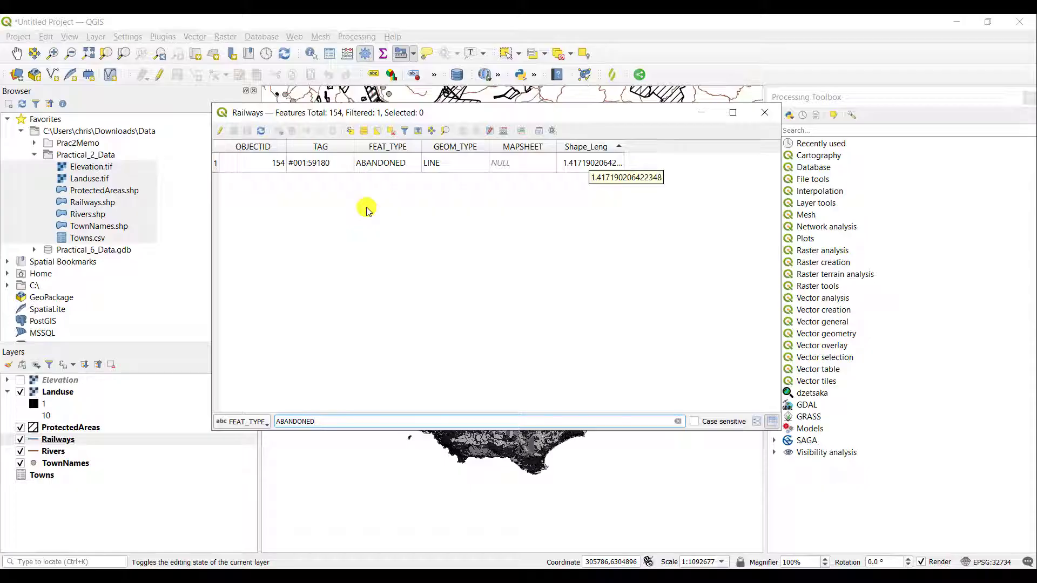
Select the ABANDONED railway record and zoom the map to the selected line, keeping the attribute table open.
click(216, 167)
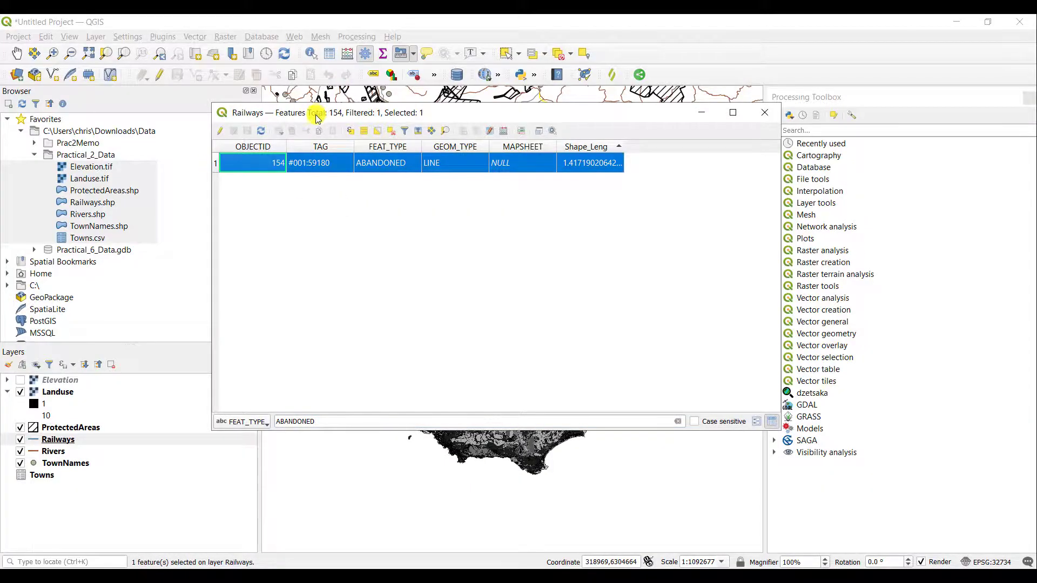
drag(319, 116, 719, 228)
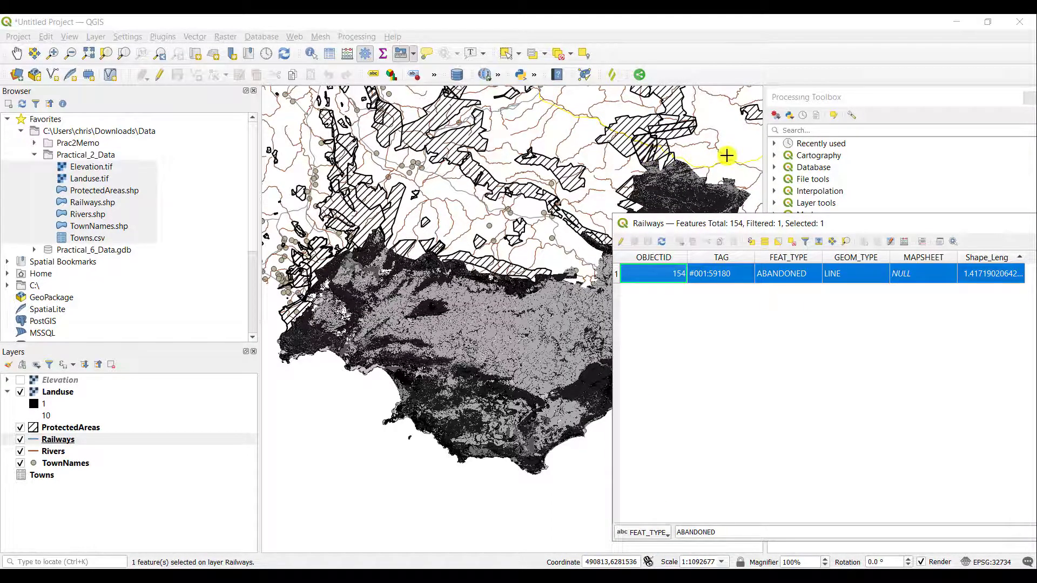
drag(717, 227, 181, 63)
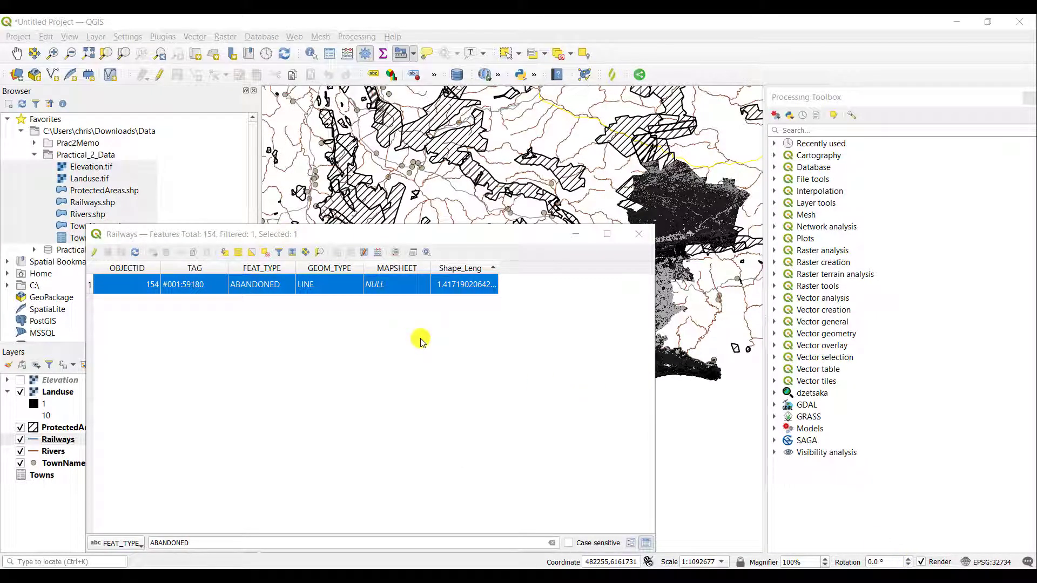
click(106, 56)
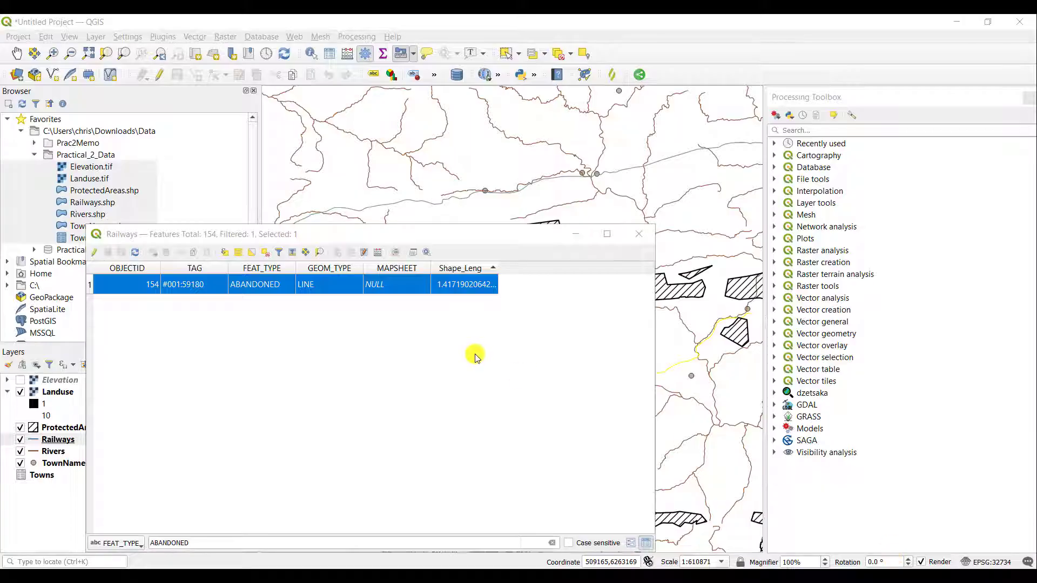
drag(377, 240, 490, 166)
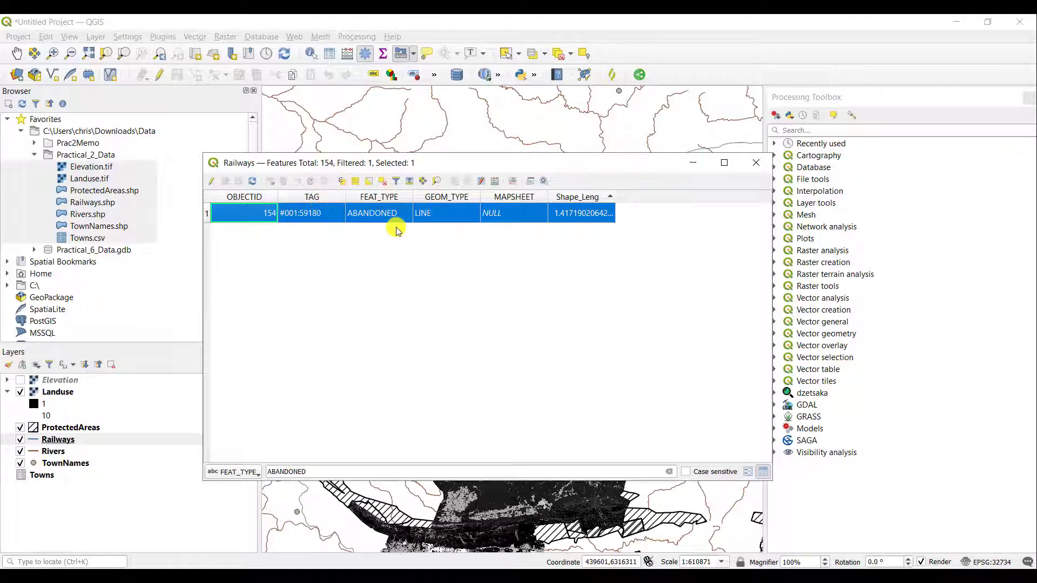
Invert the selection in the Railways attribute table and reselect only the ABANDONED record.
click(369, 184)
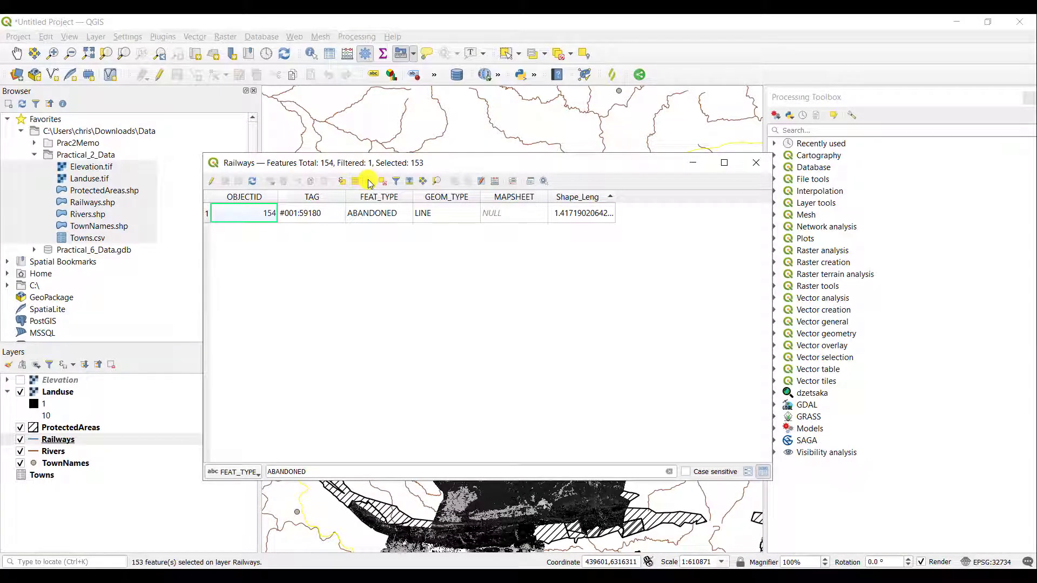
click(209, 214)
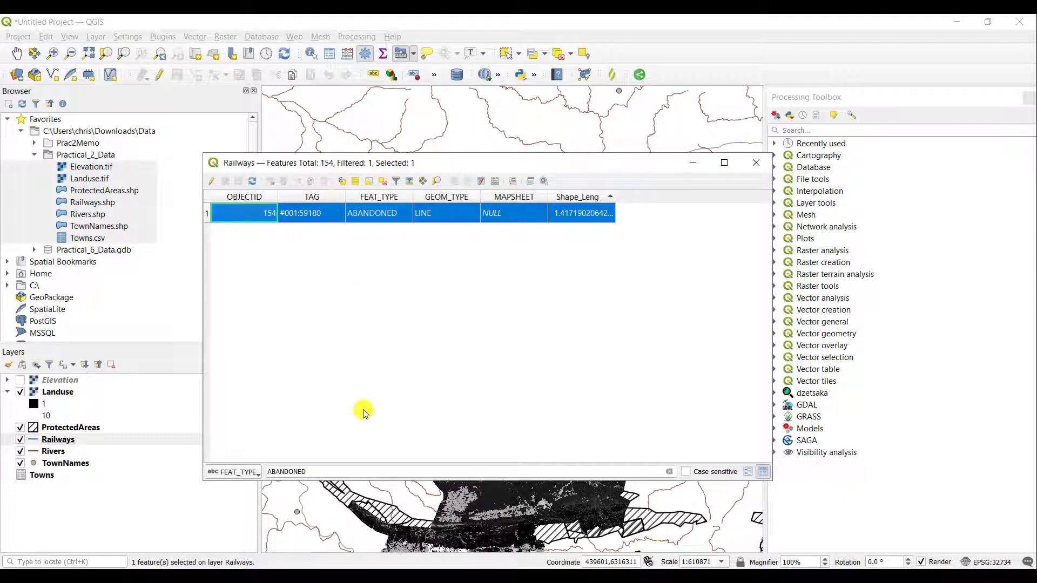
Clear the FEAT_TYPE filter in the Railways attribute table to list all records again.
double_click(324, 471)
key(BackSpace)
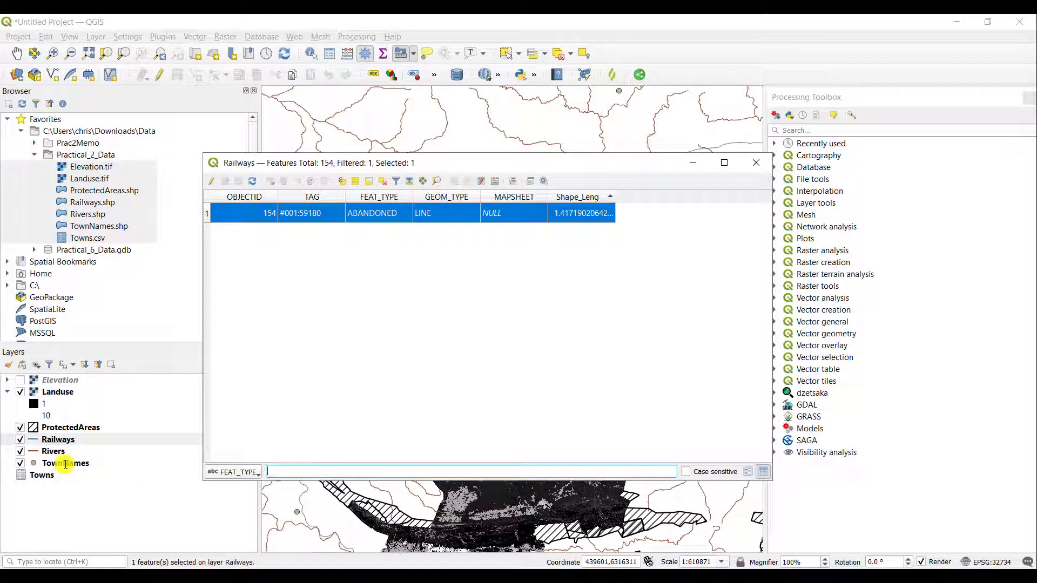
key(Return)
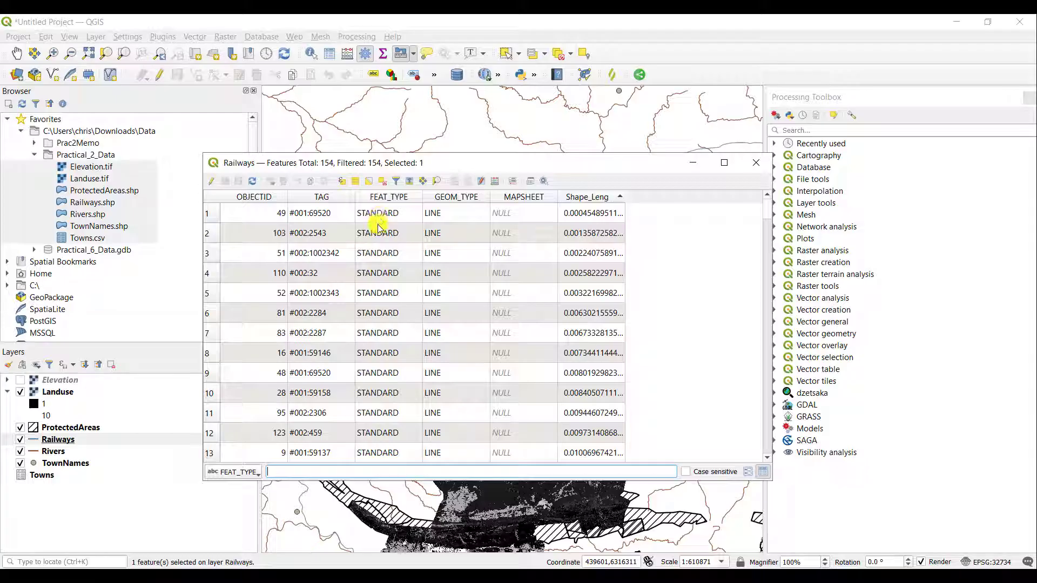
scroll(383, 424, down, 2)
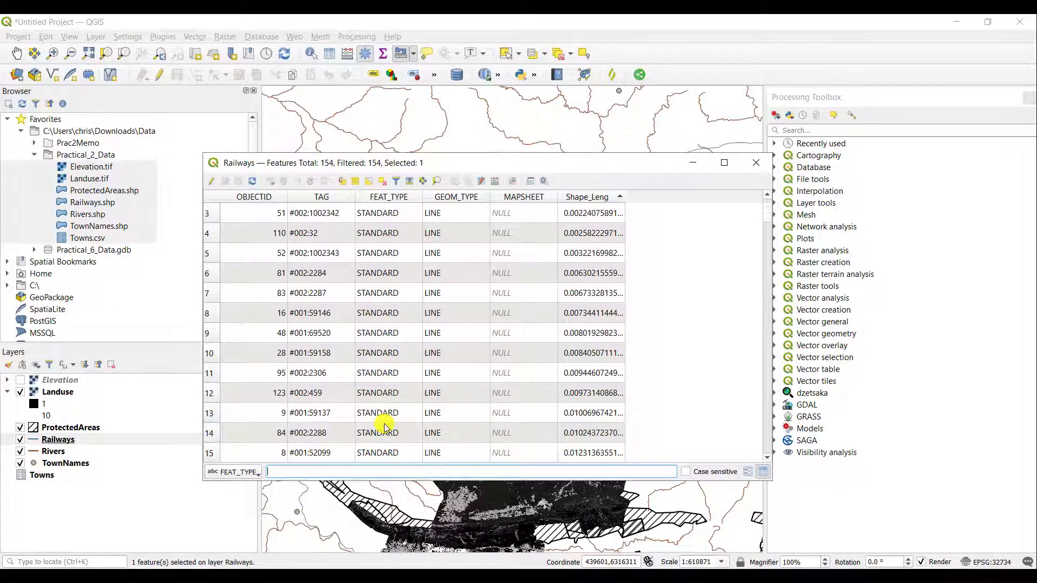
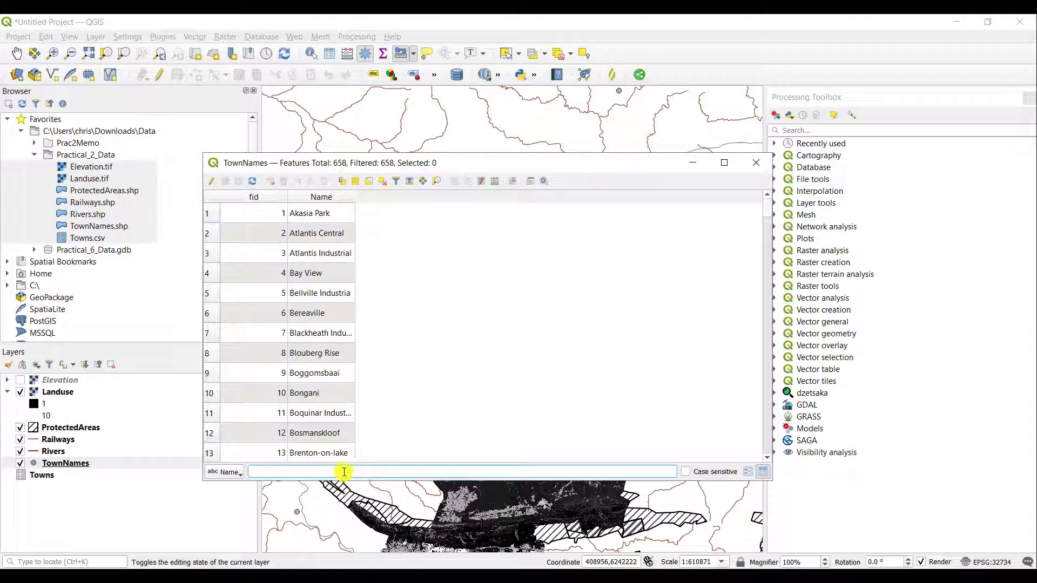
Filter the TownNames attribute table on the Name field with the suggested value Rondebosch.
text(r)
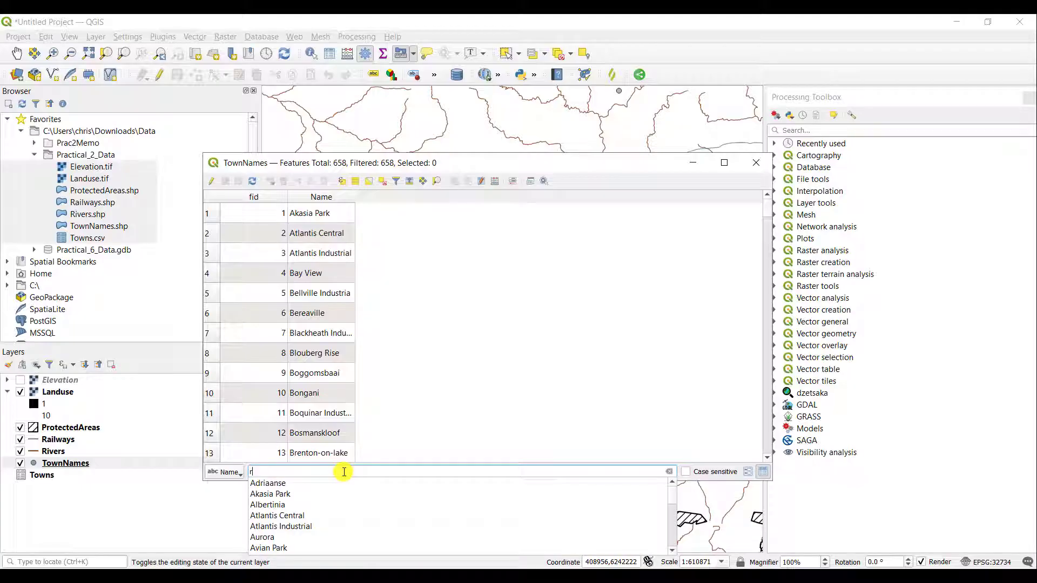
text(o)
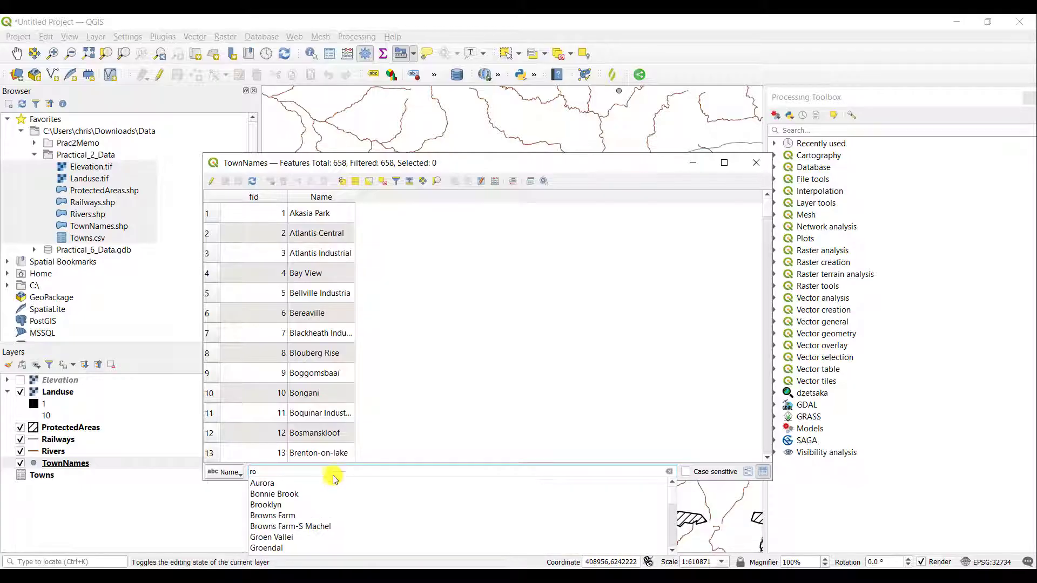
scroll(331, 484, down, 1)
scroll(314, 529, down, 5)
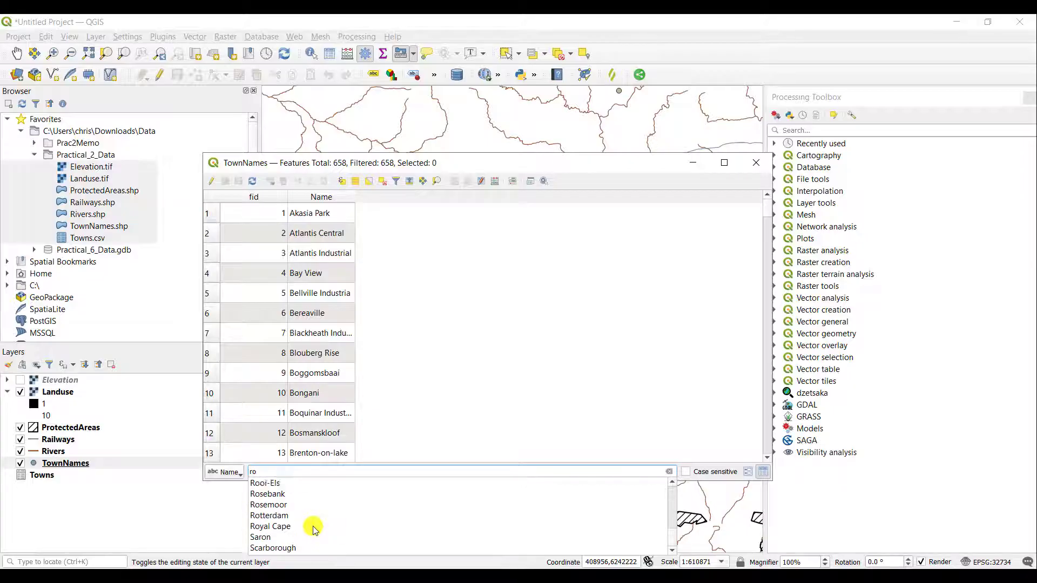
scroll(296, 506, up, 3)
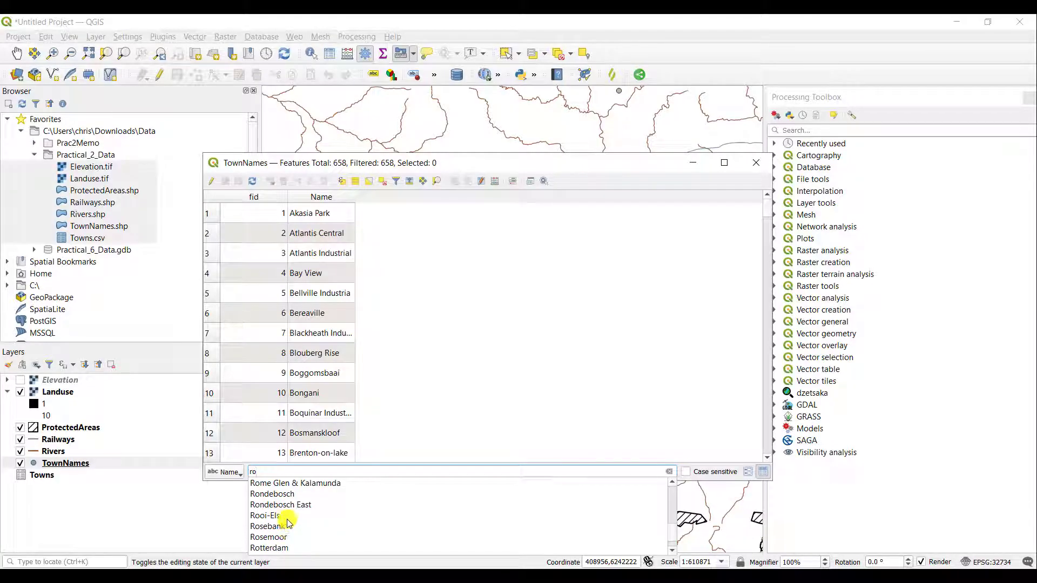
scroll(288, 521, up, 1)
click(285, 506)
key(Return)
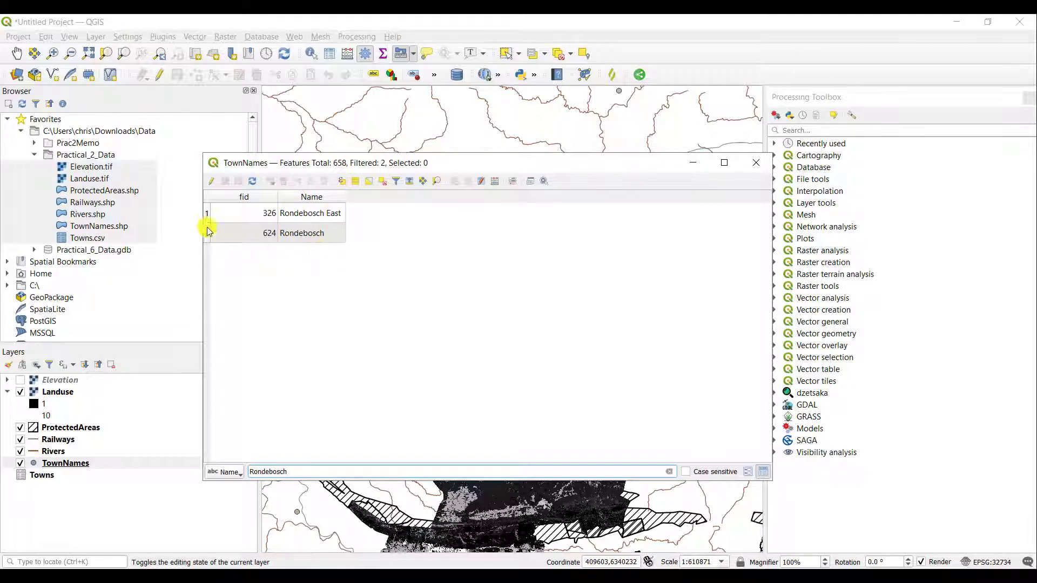
Select the Rondebosch East and Rondebosch records and zoom the map to the selected points, moving the table aside.
drag(208, 214, 208, 234)
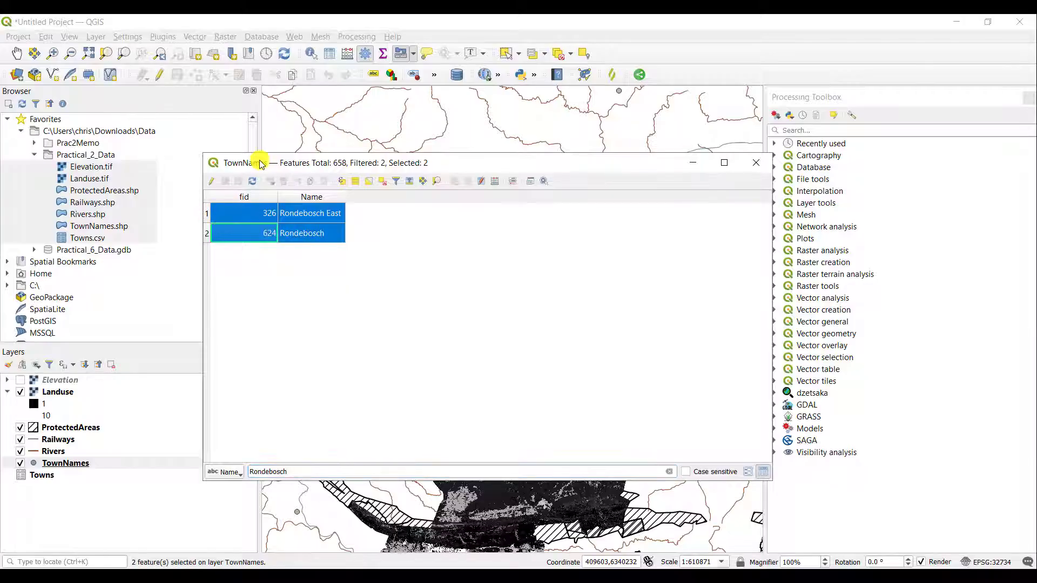
drag(262, 163, 587, 129)
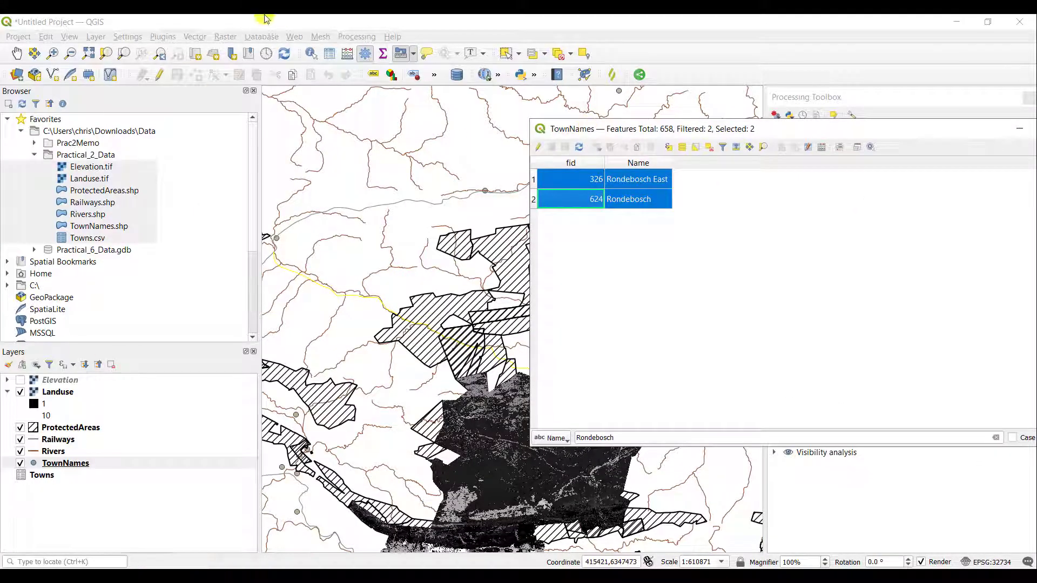
click(101, 56)
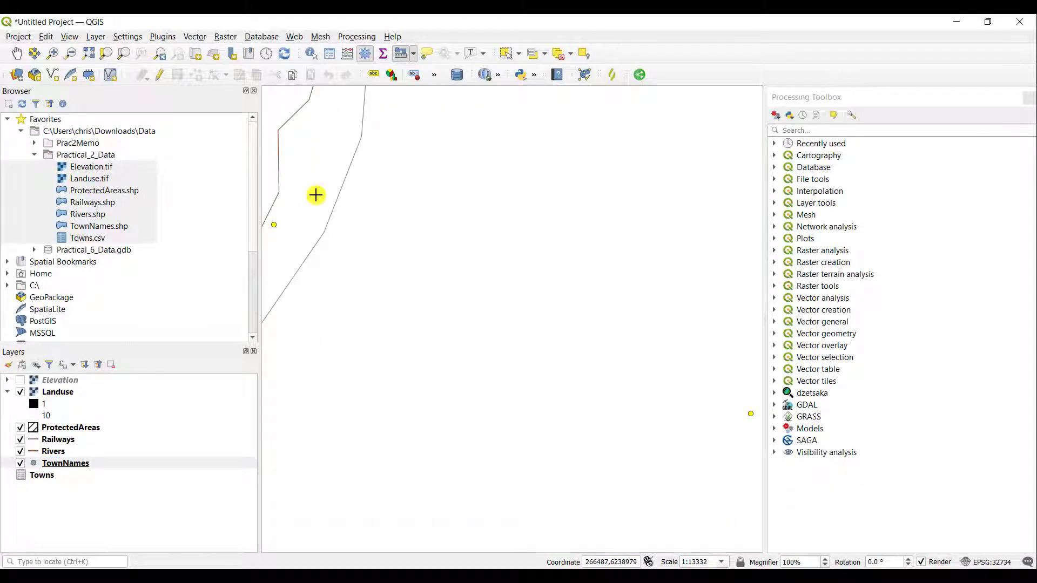
click(316, 195)
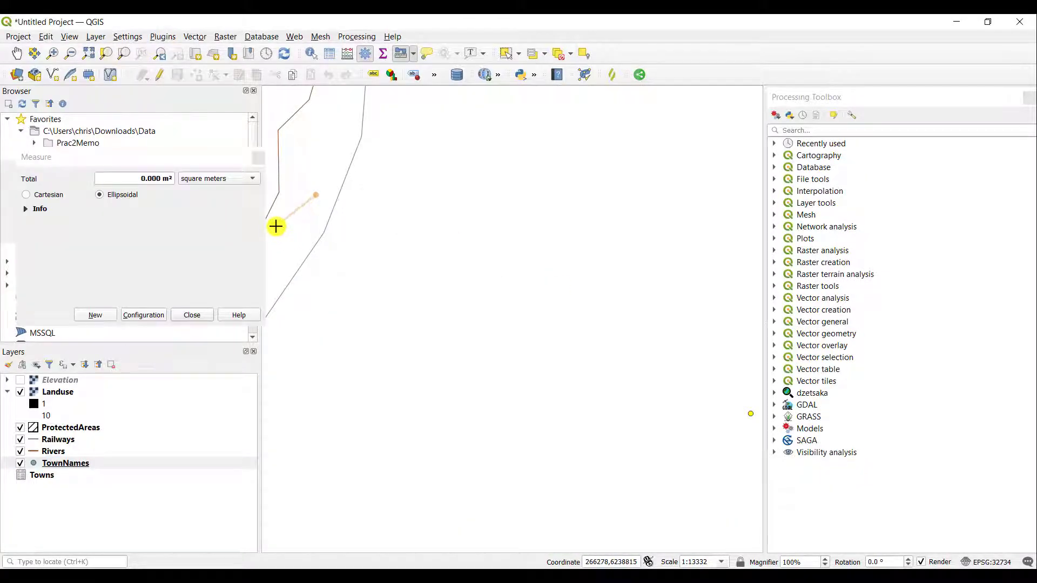